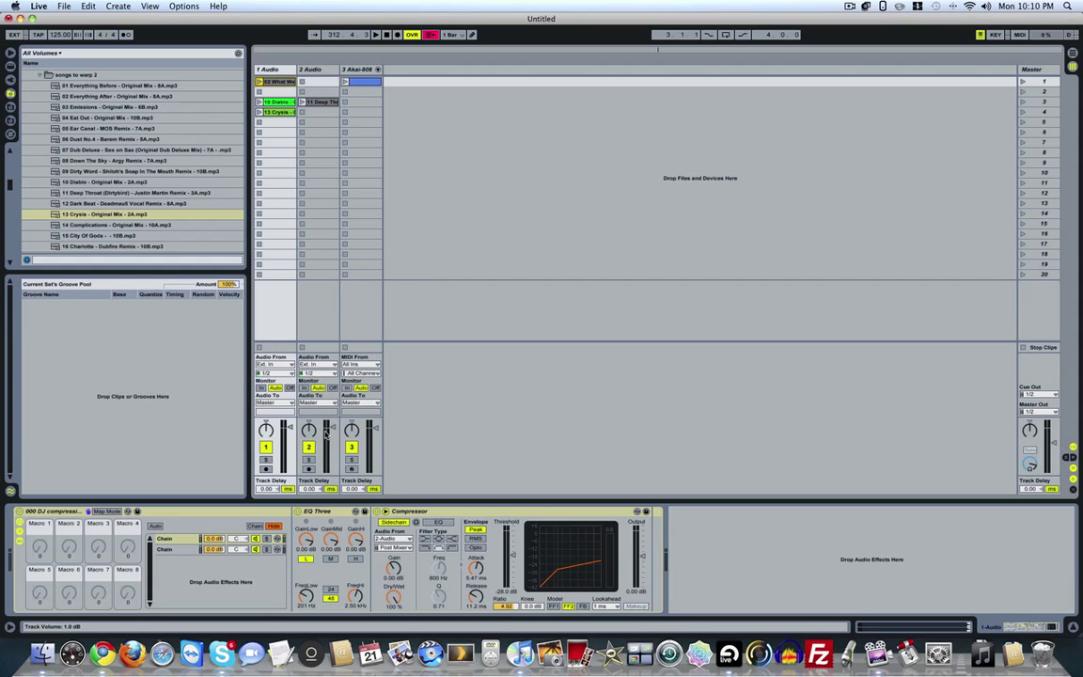
left_click_drag(325, 435, 325, 444)
left_click(185, 515)
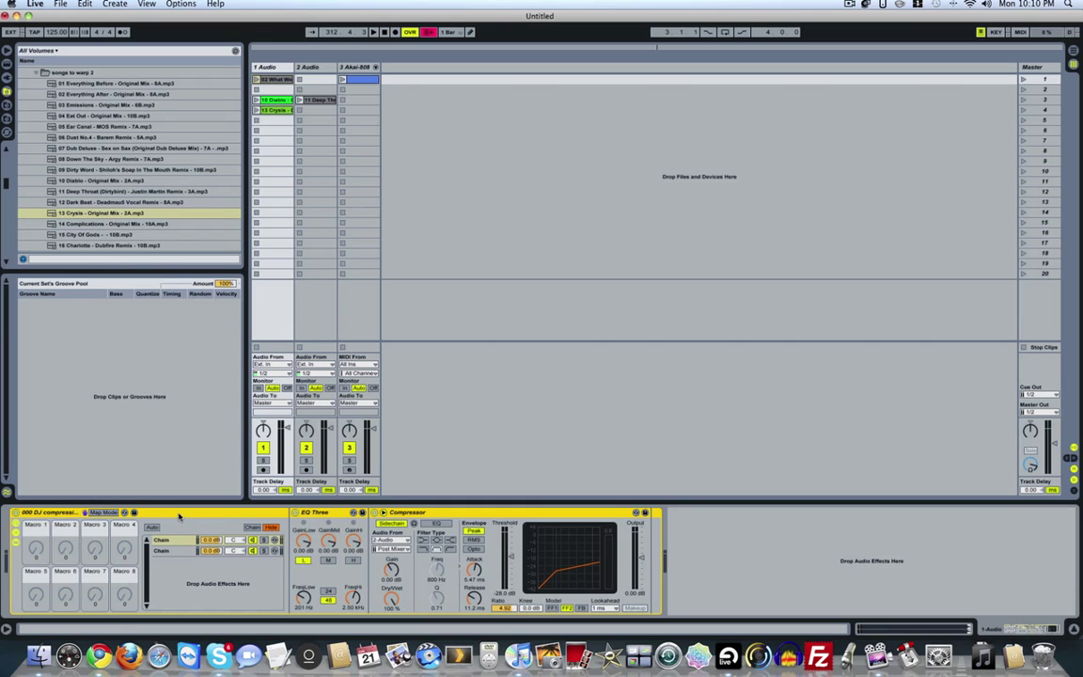
right_click(422, 517)
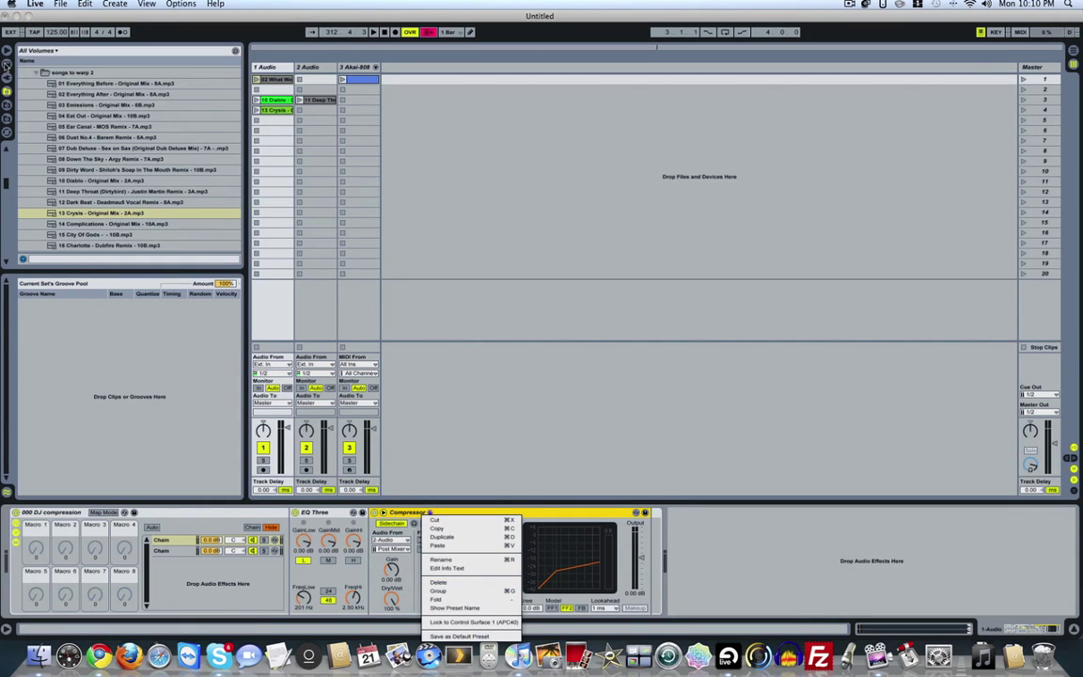
- Show the Live devices in the browser and select the Audio Effect Rack device
left_click(6, 64)
left_click(6, 64)
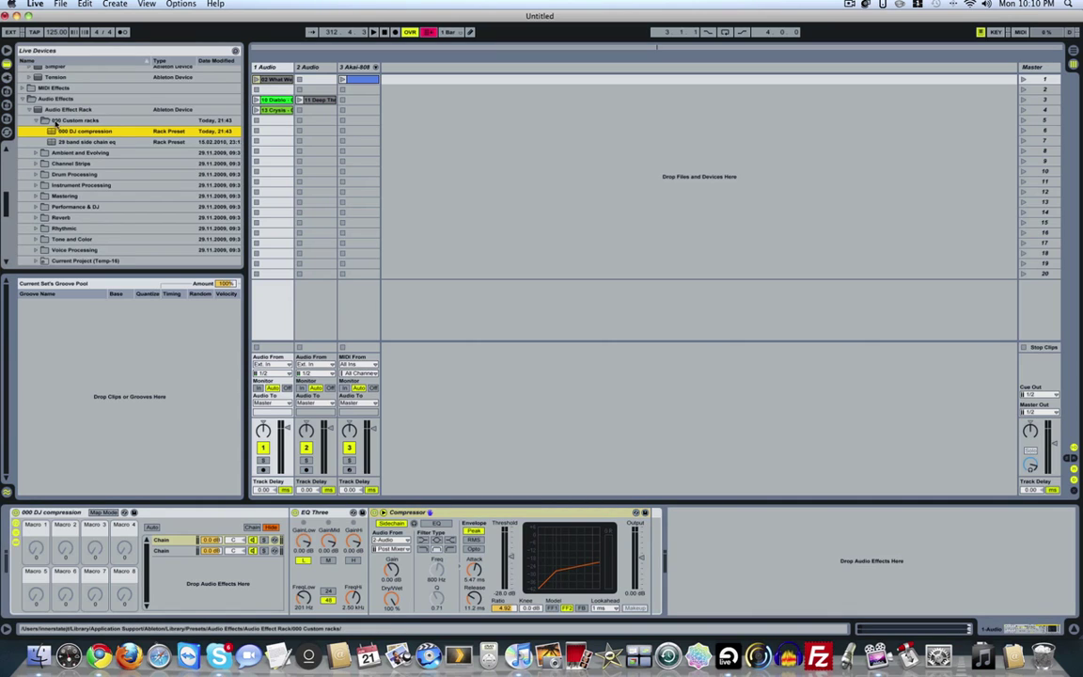
left_click(55, 110)
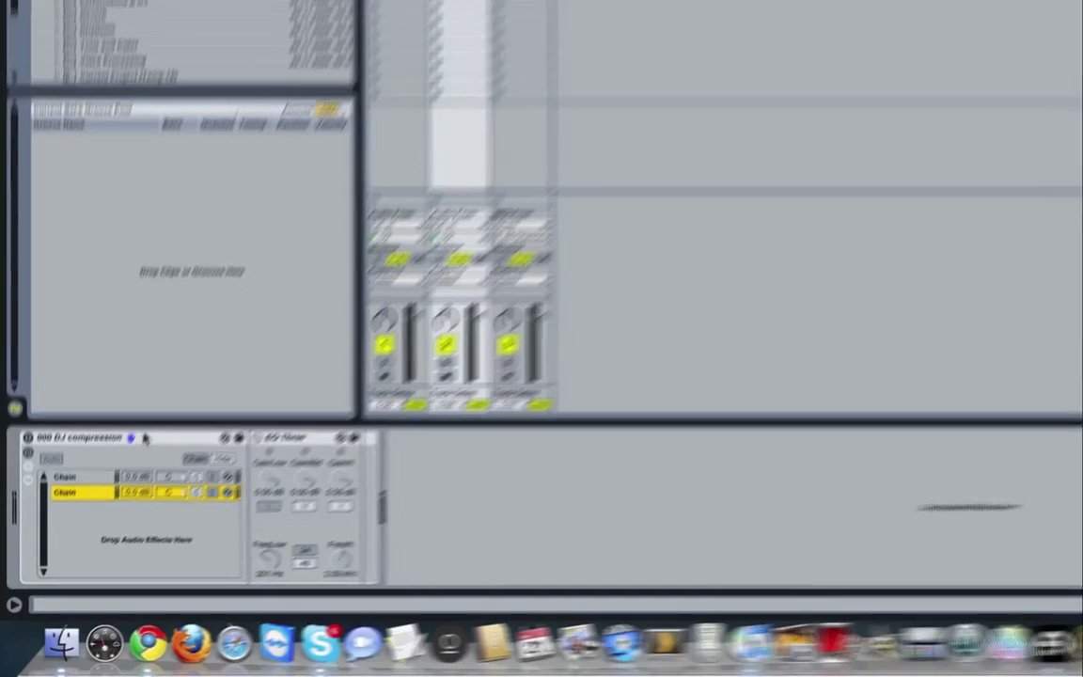
- Delete the existing 000 DJ compression rack from the 2 Audio track
left_click(162, 550)
left_click(86, 512)
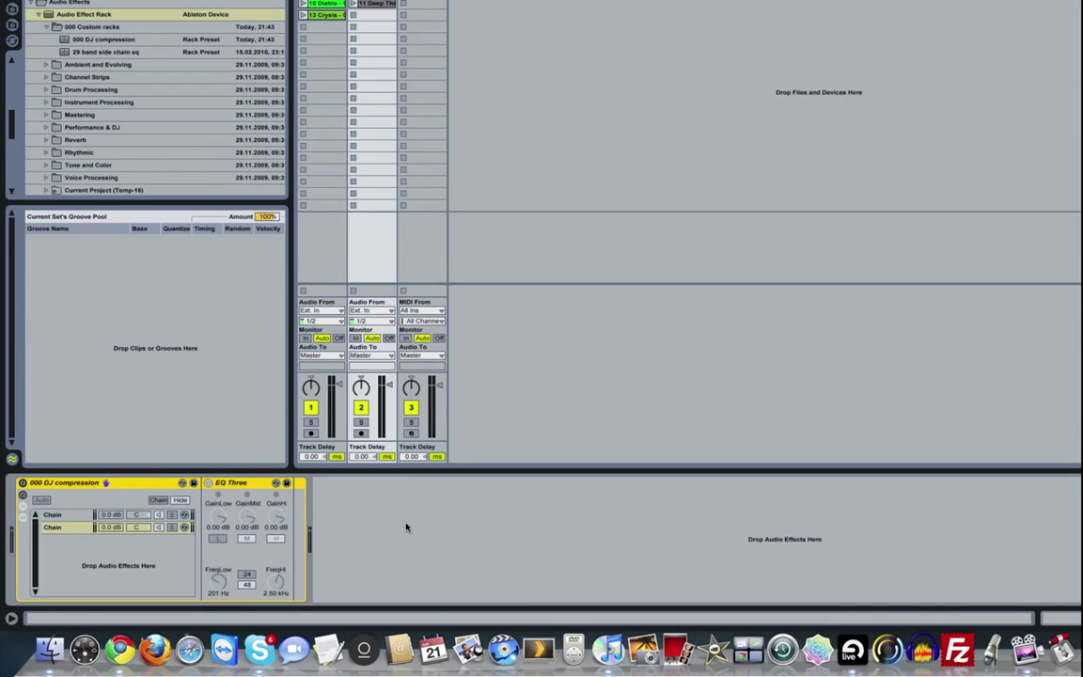
key("Delete")
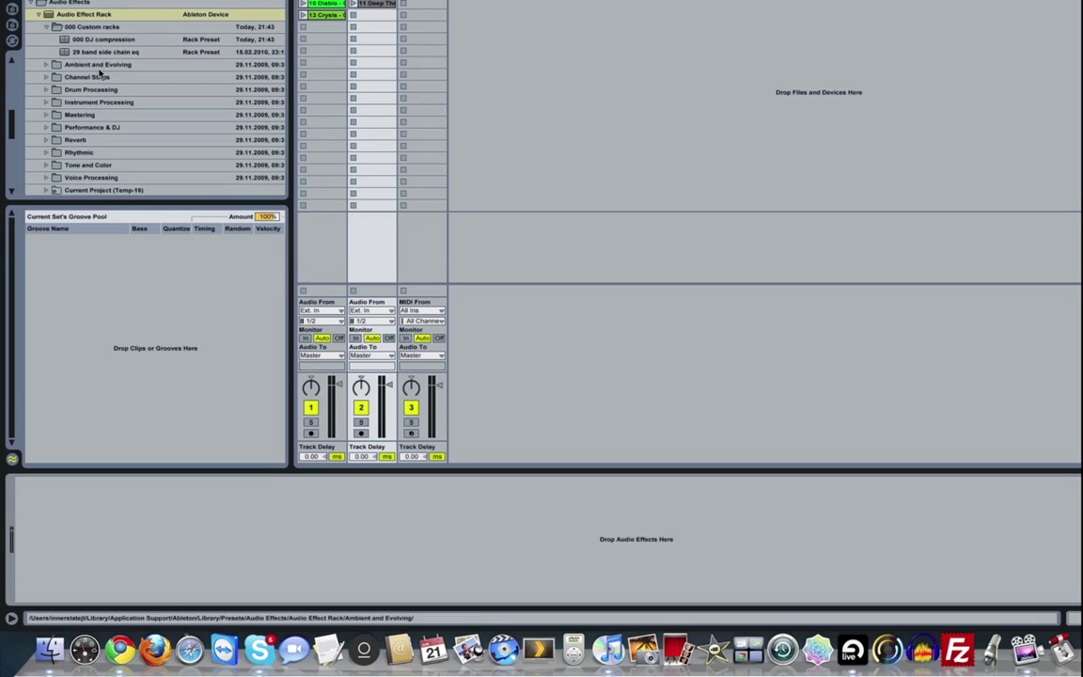
- Add an empty Audio Effect Rack to the 2 Audio track and place an EQ Three inside it
left_click(47, 15)
left_click_drag(259, 469, 319, 548)
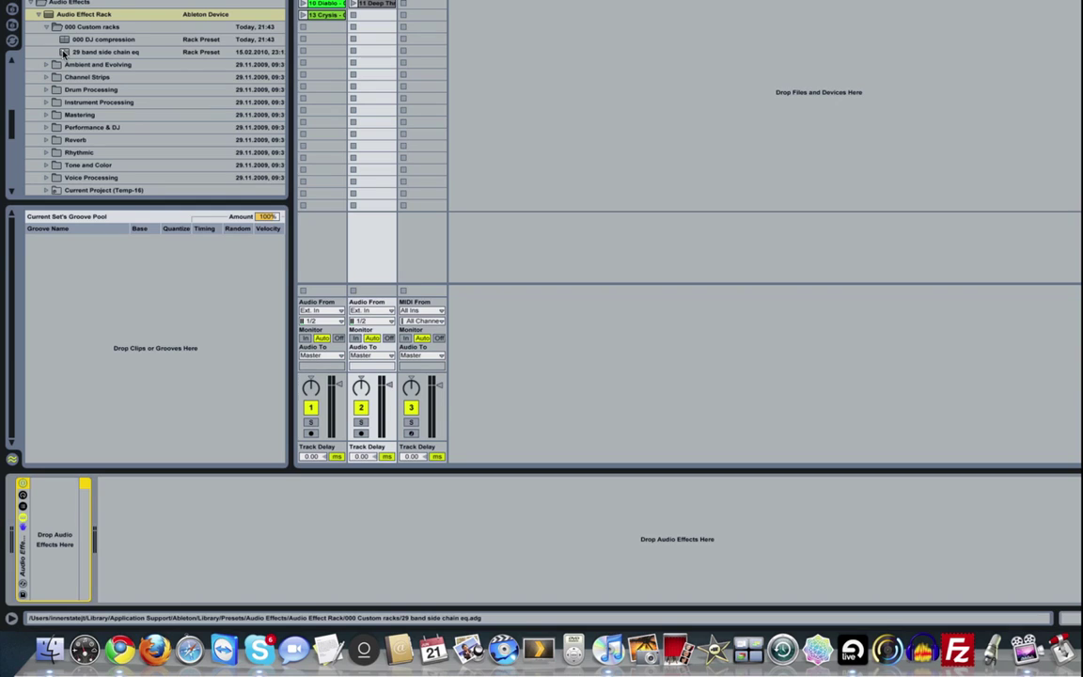
scroll(69, 76, "down", 8)
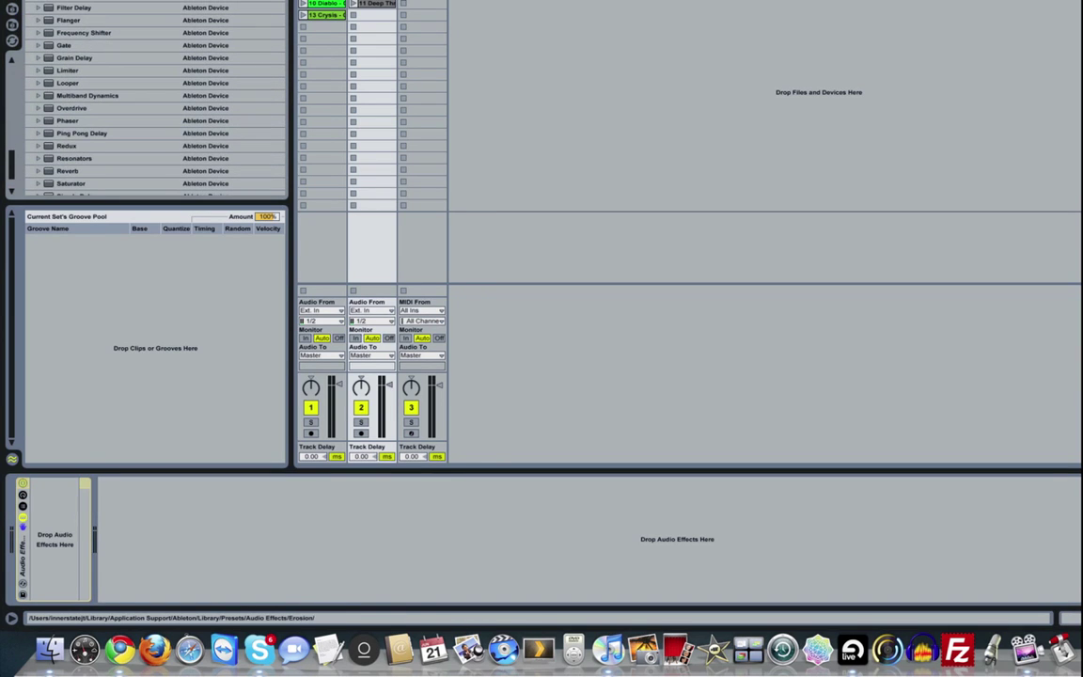
left_click_drag(57, 10, 49, 522)
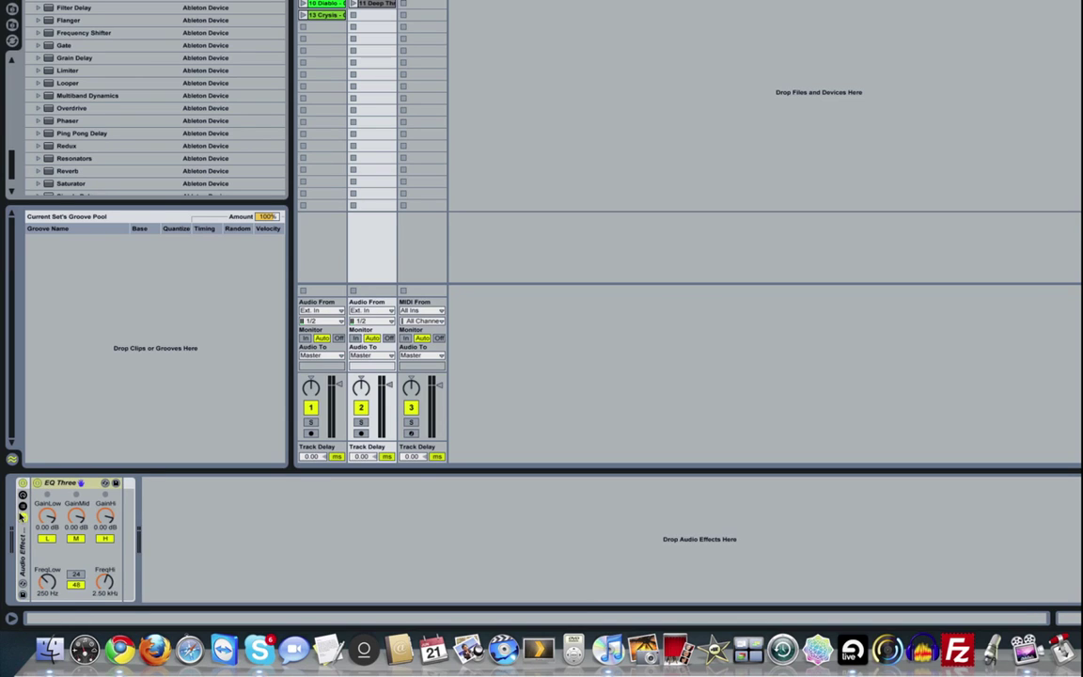
- Show the rack's chain list and create a second chain containing its own EQ Three
key("super+g")
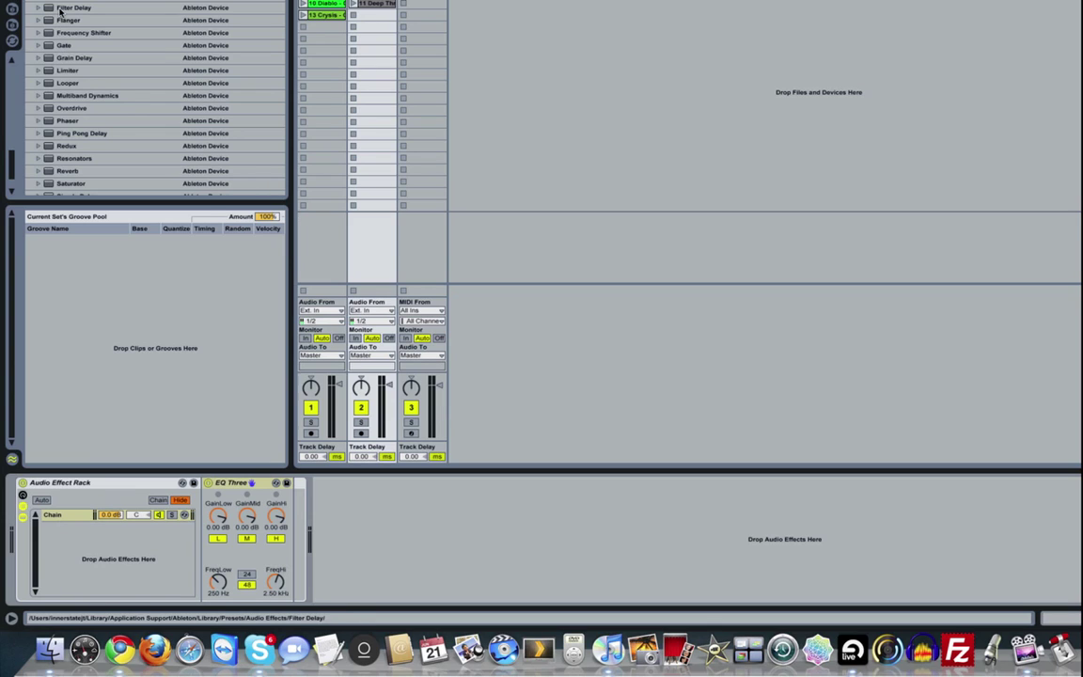
left_click_drag(45, 196, 79, 554)
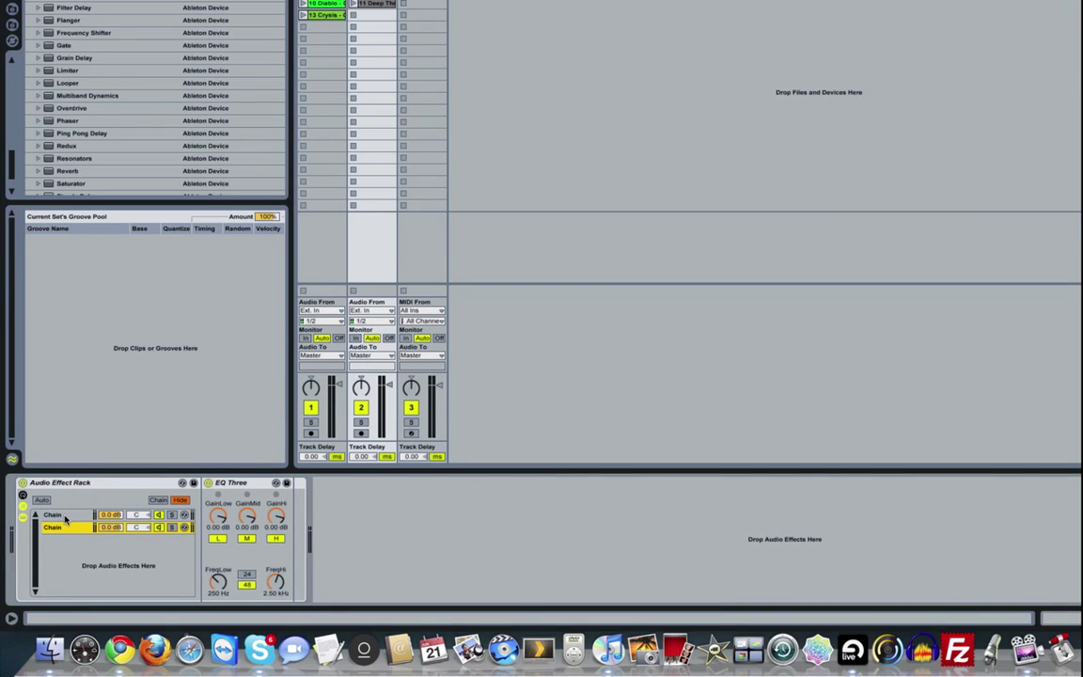
- Switch off the mid and high bands and set FreqLow to 201 Hz in the first chain's EQ Three; switch off the second chain's low band
left_click(65, 516)
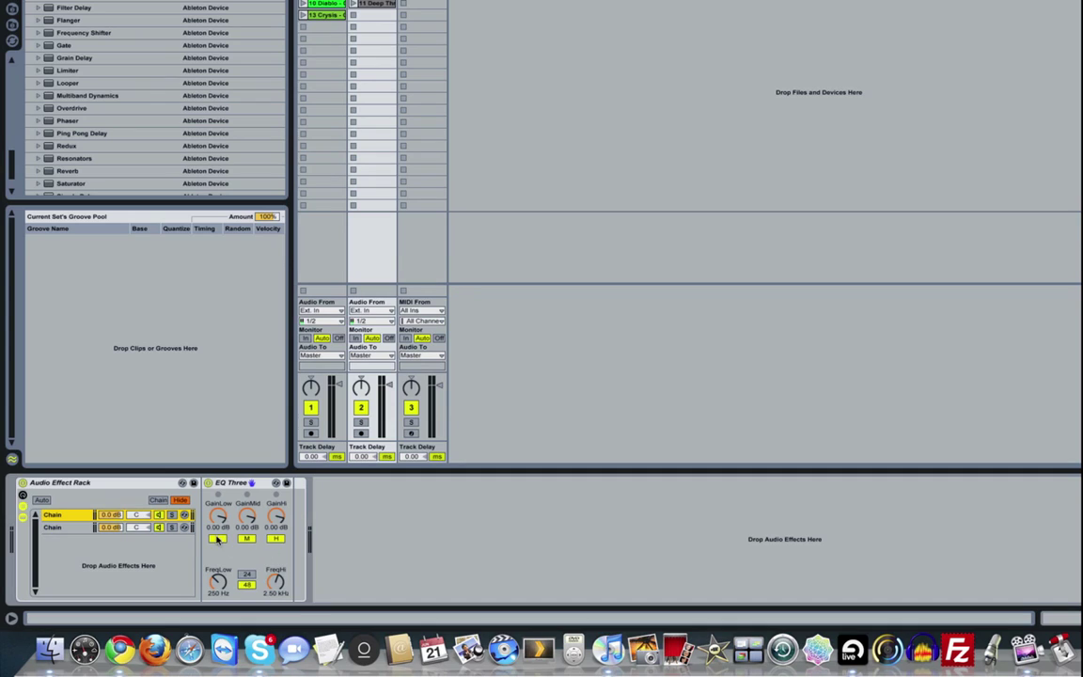
left_click(246, 538)
left_click(274, 539)
left_click_drag(207, 565, 206, 568)
left_click(69, 528)
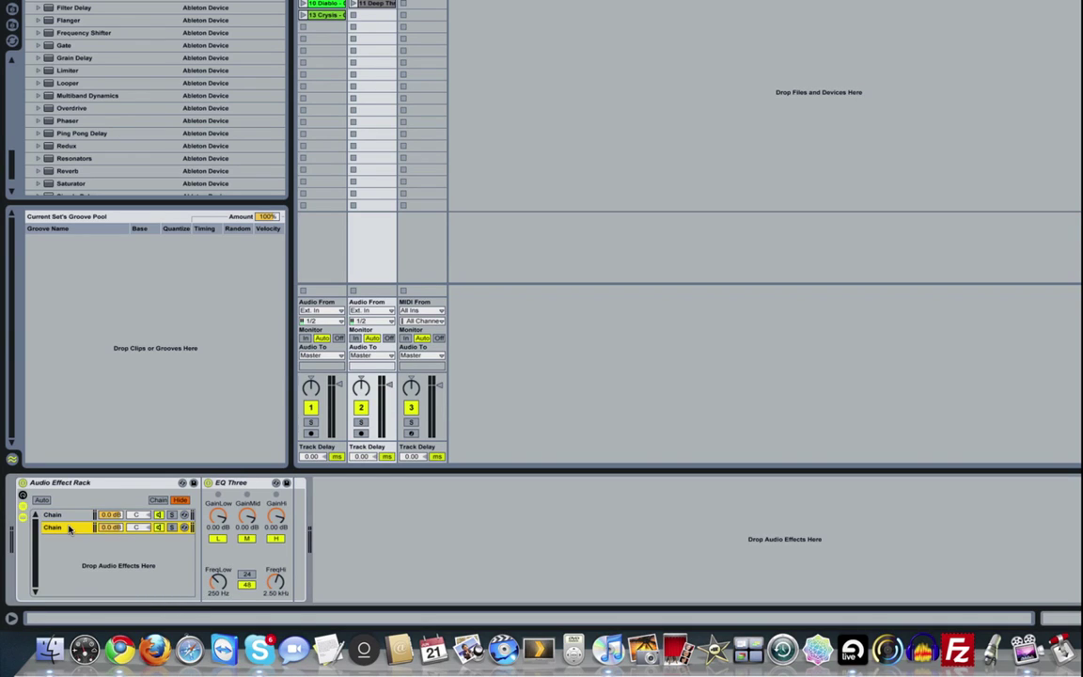
left_click(217, 539)
- Add a Compressor after the EQ Three in the rack's first chain
left_click(72, 516)
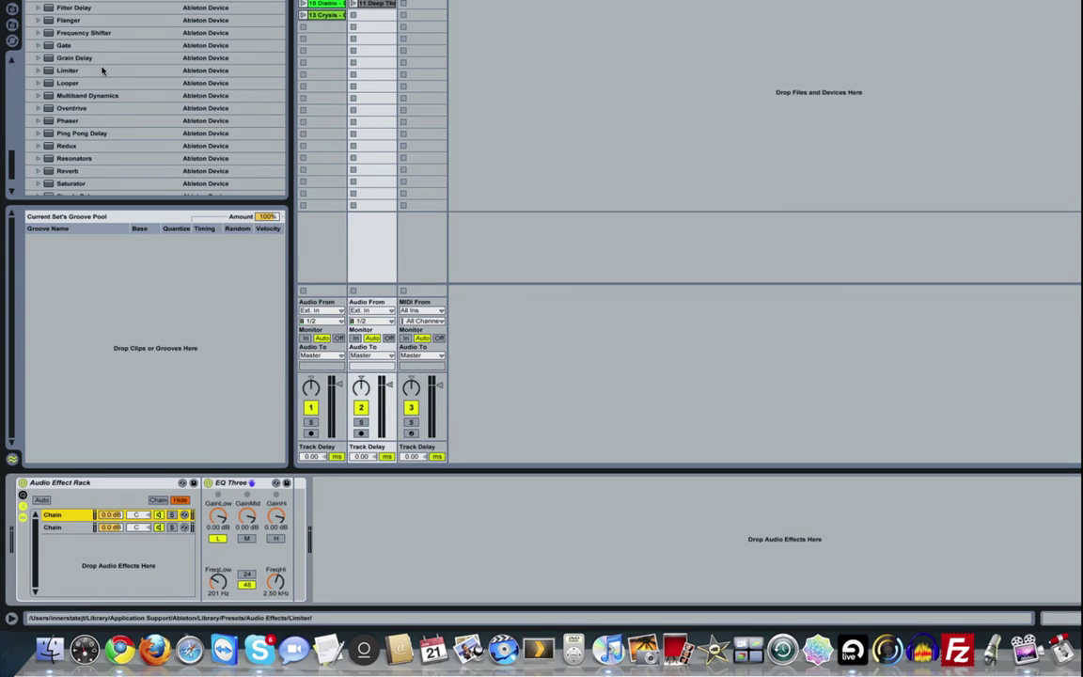
scroll(94, 71, "up", 3)
left_click_drag(85, 43, 267, 475)
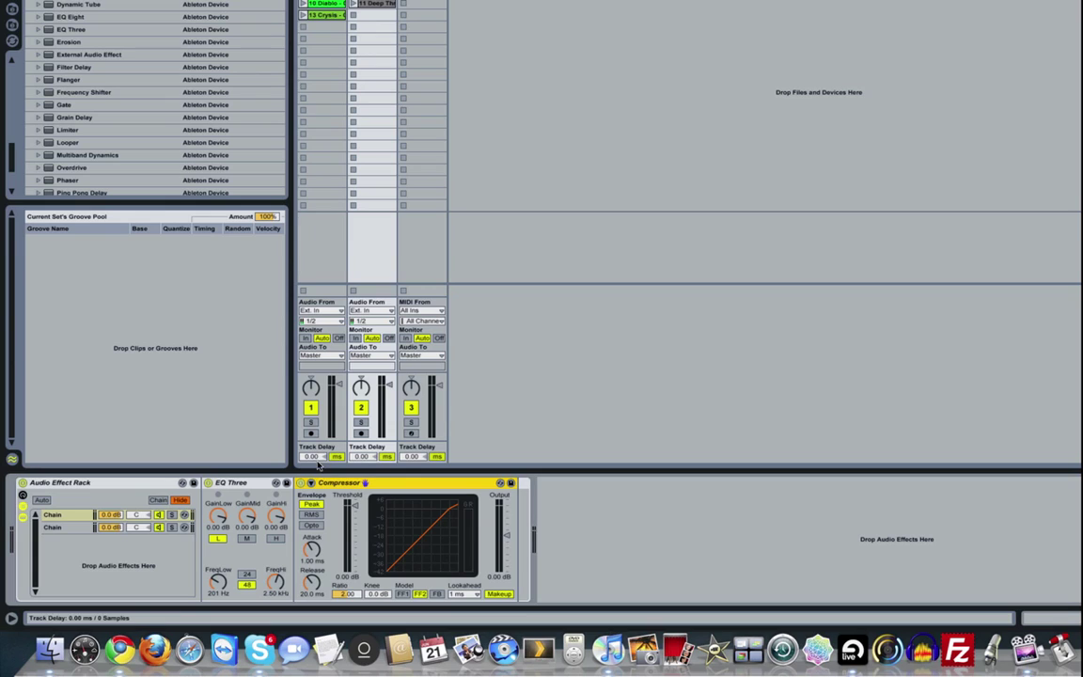
- Enable the Compressor's sidechain from 1-Audio, Post Mixer, and lower its threshold to -28.0 dB
left_click(312, 483)
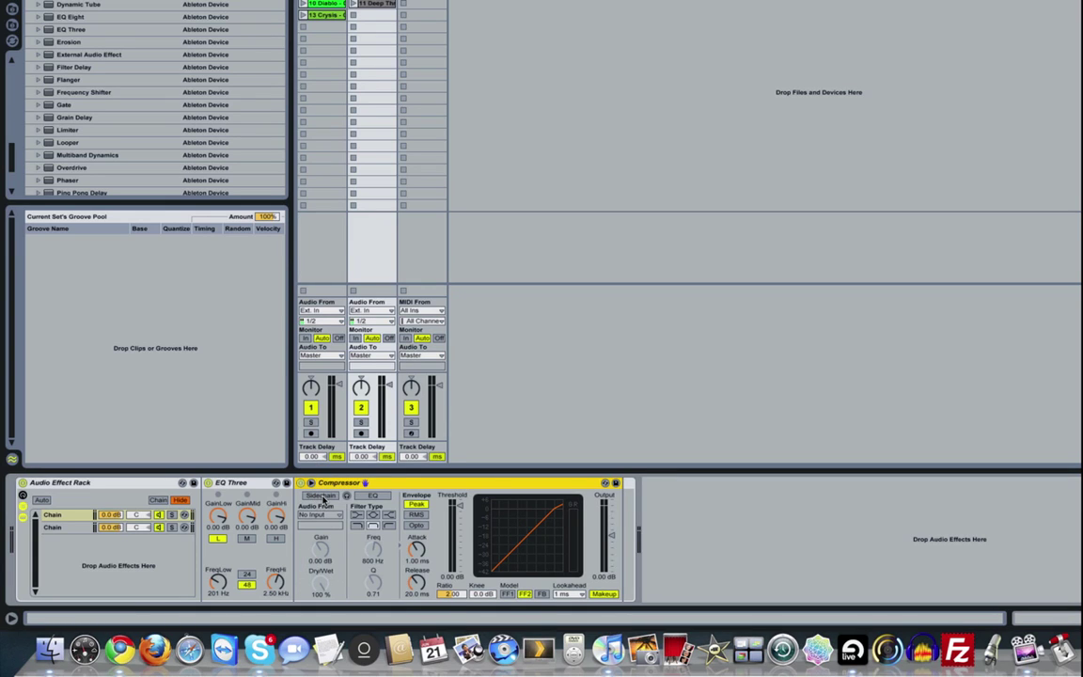
left_click(321, 497)
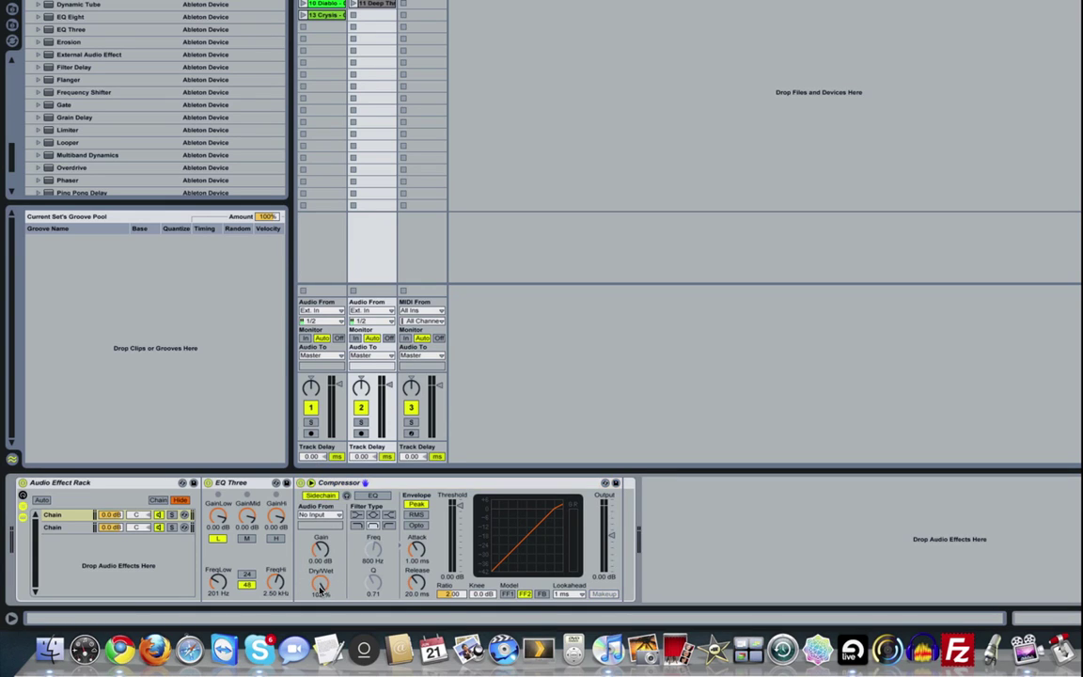
left_click(339, 517)
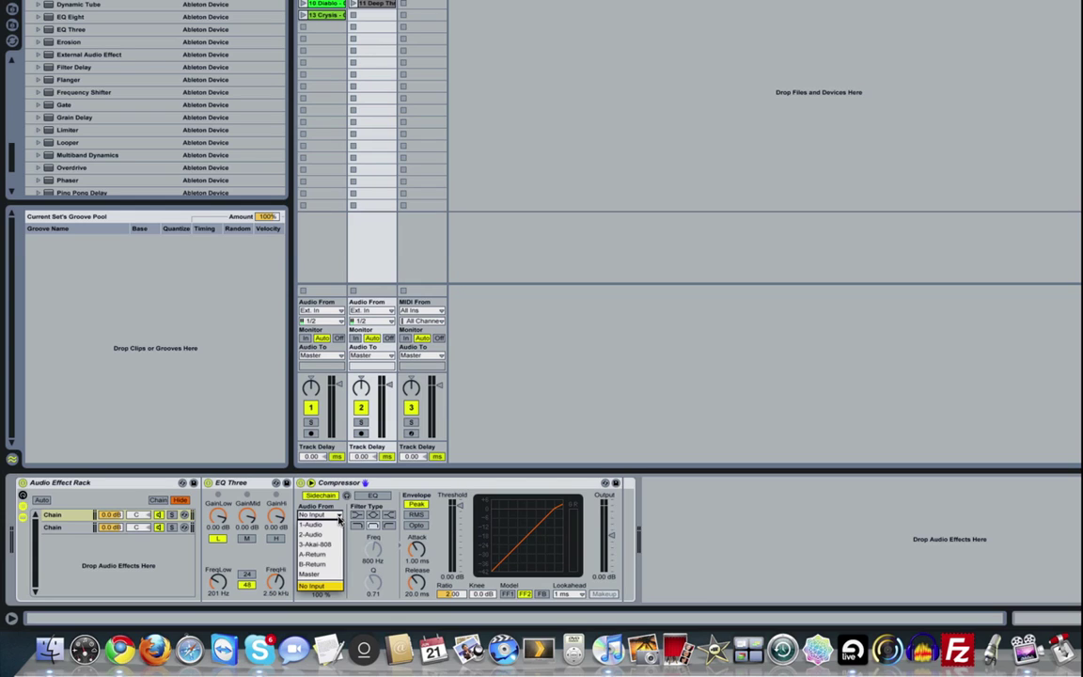
left_click(332, 526)
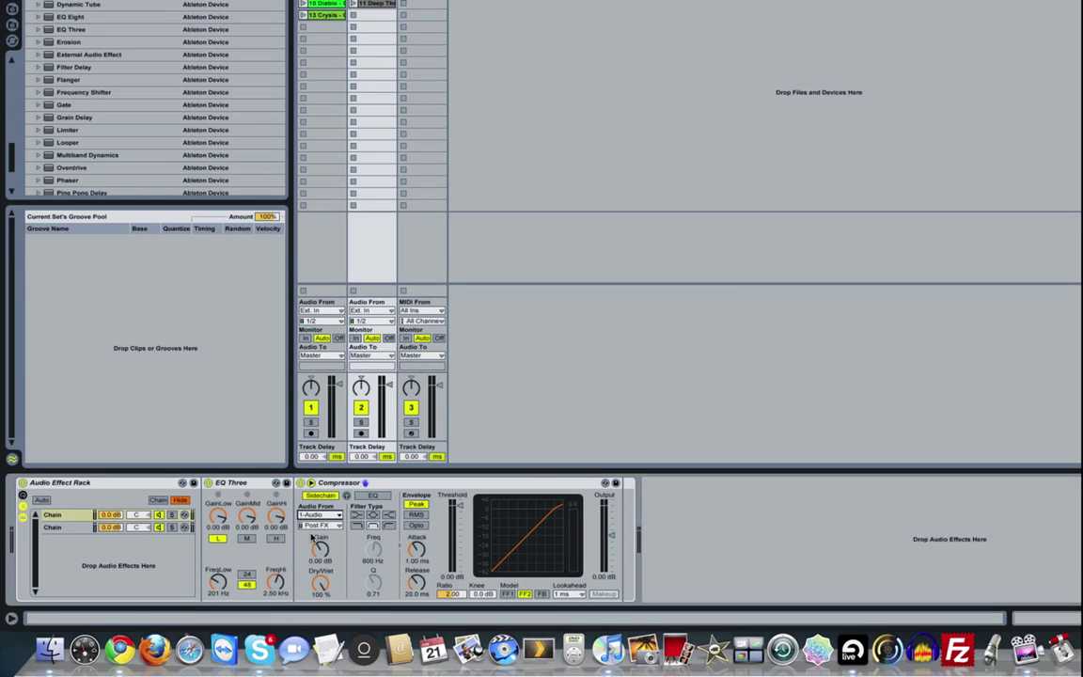
left_click(320, 525)
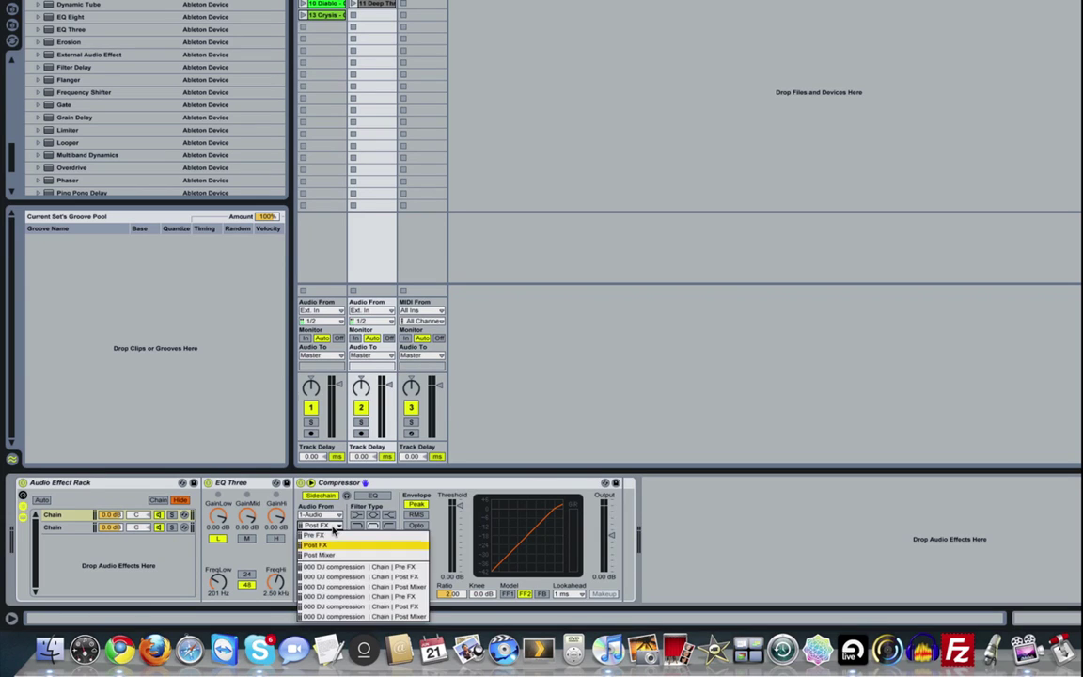
left_click(317, 555)
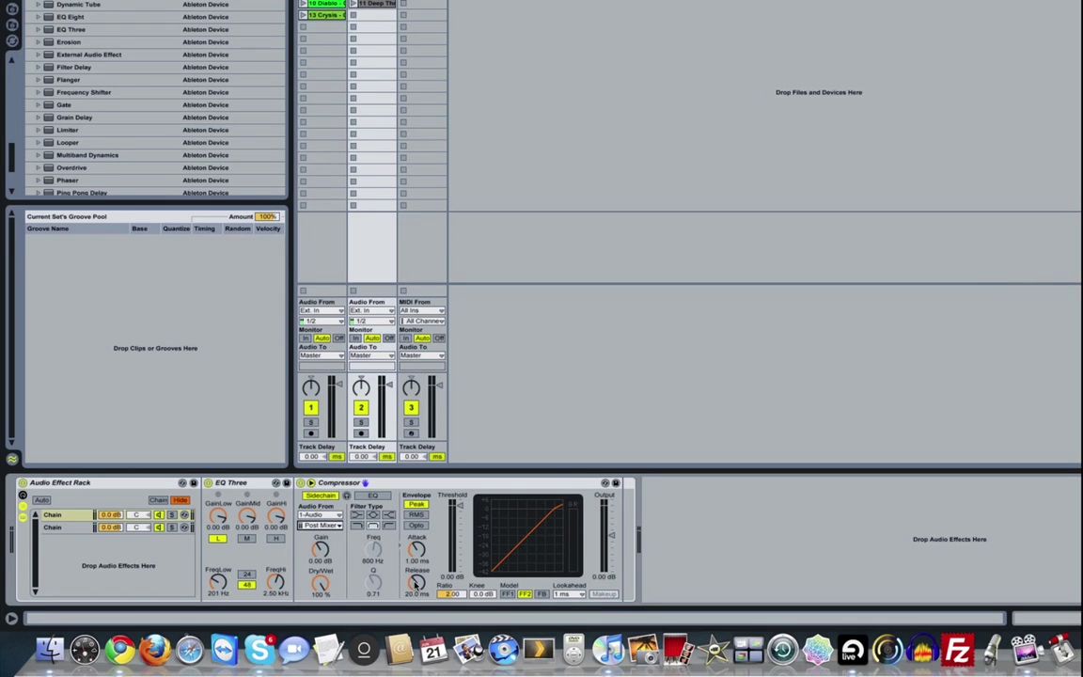
left_click(416, 549)
left_click_drag(462, 508, 453, 582)
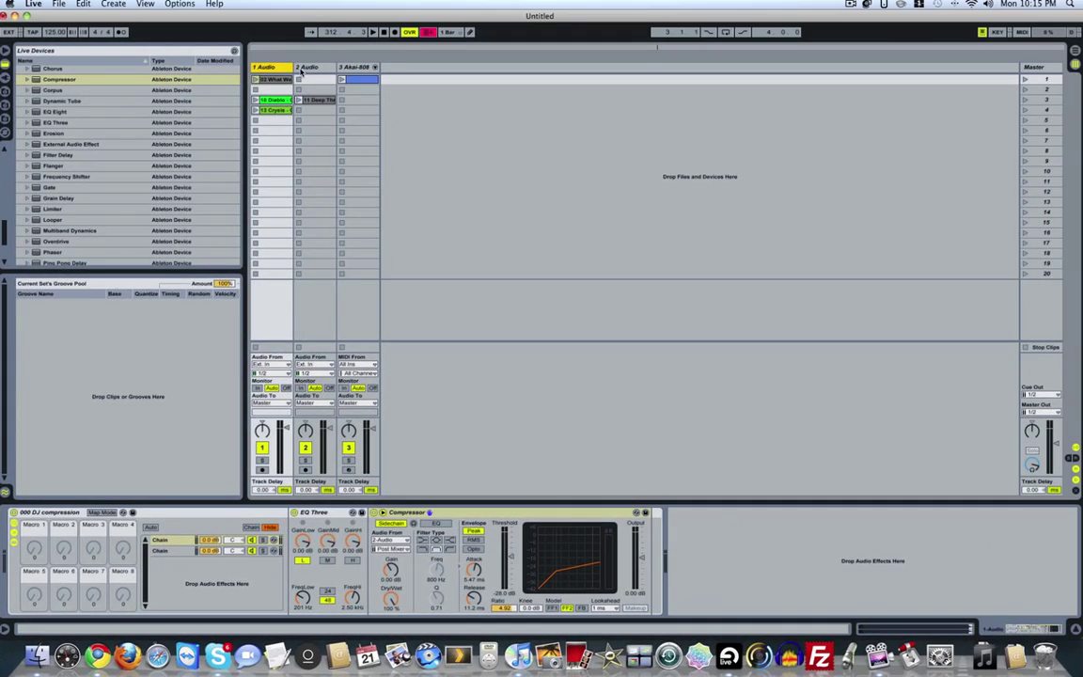
- Map the Q key to the on/off switch of the Audio Effect Rack on the 2 Audio track
left_click(303, 68)
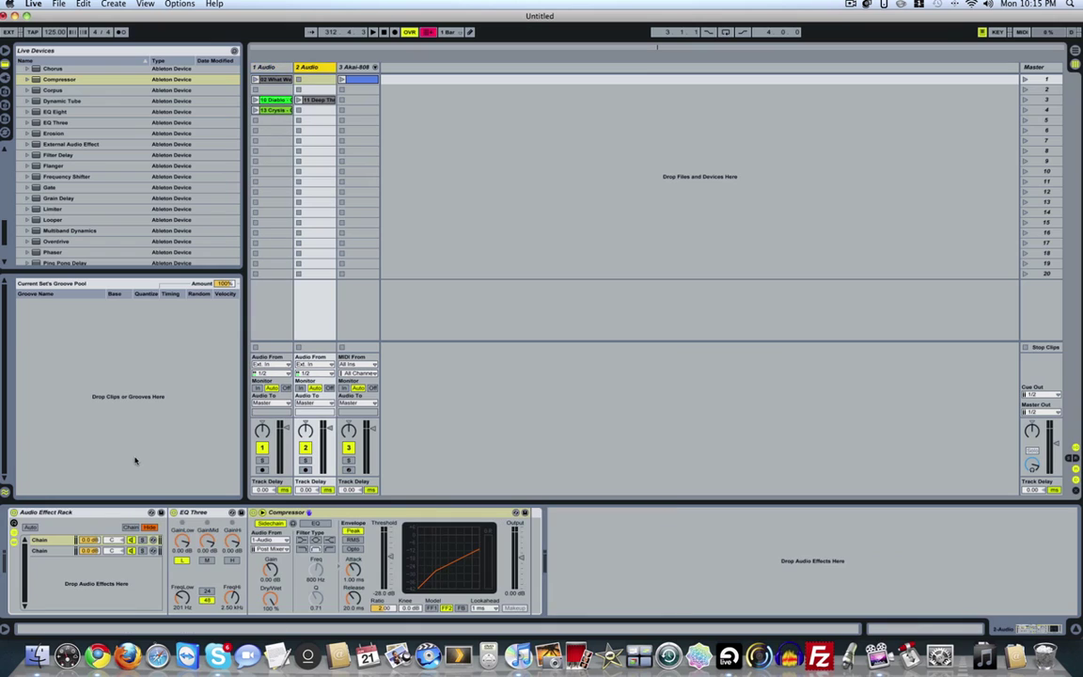
left_click(13, 513)
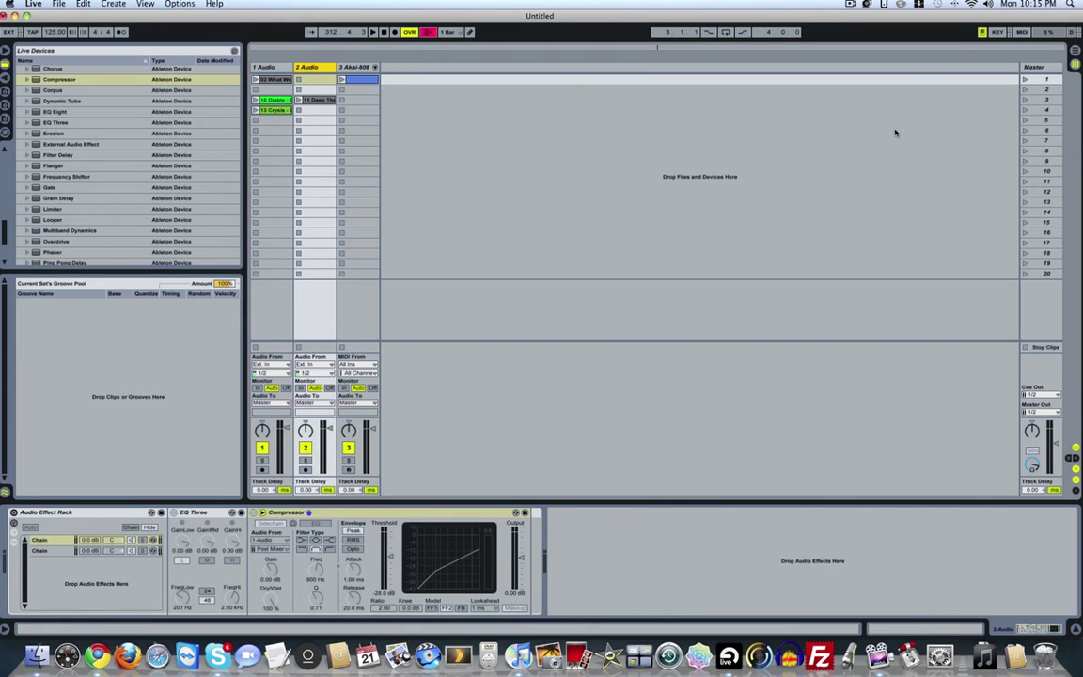
left_click(997, 32)
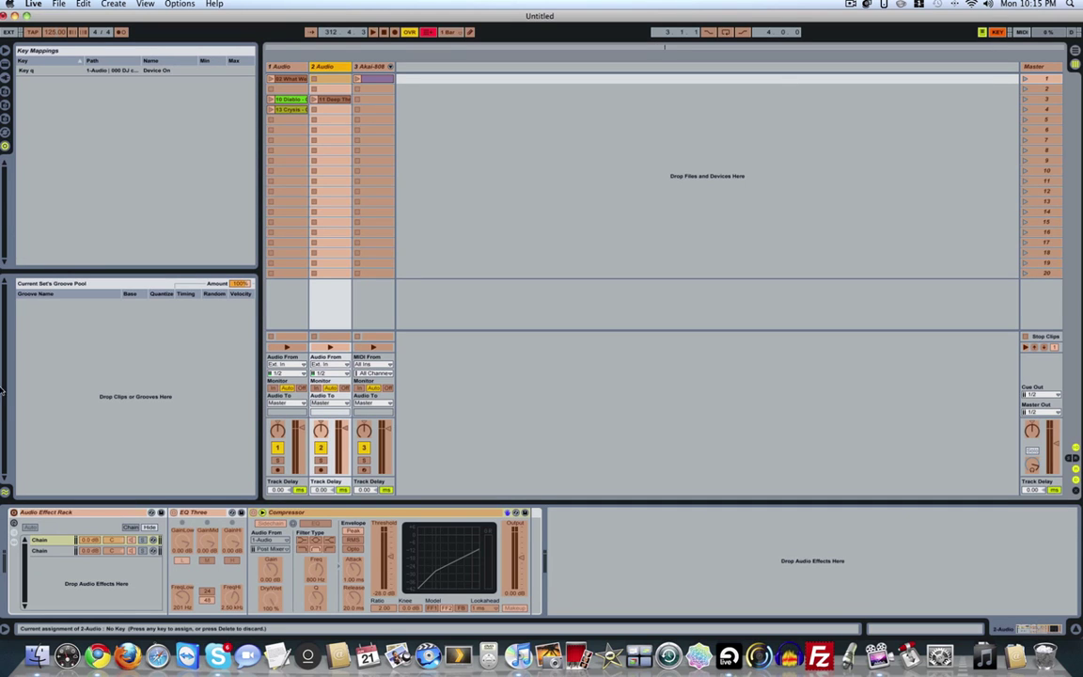
left_click(13, 516)
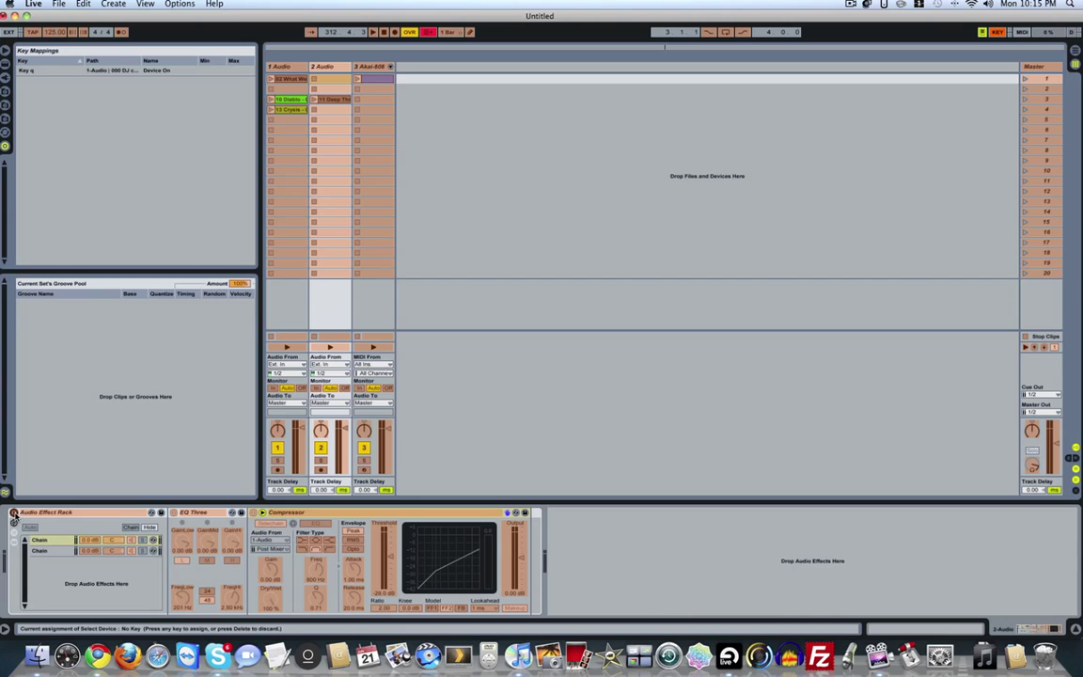
key("q")
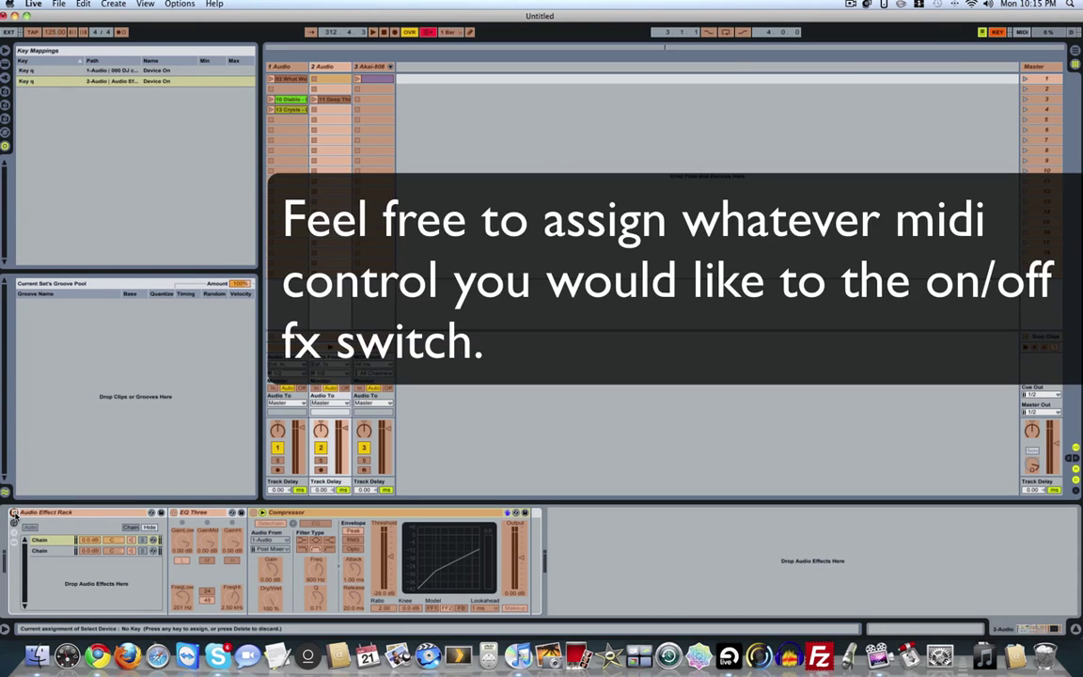
left_click(282, 69)
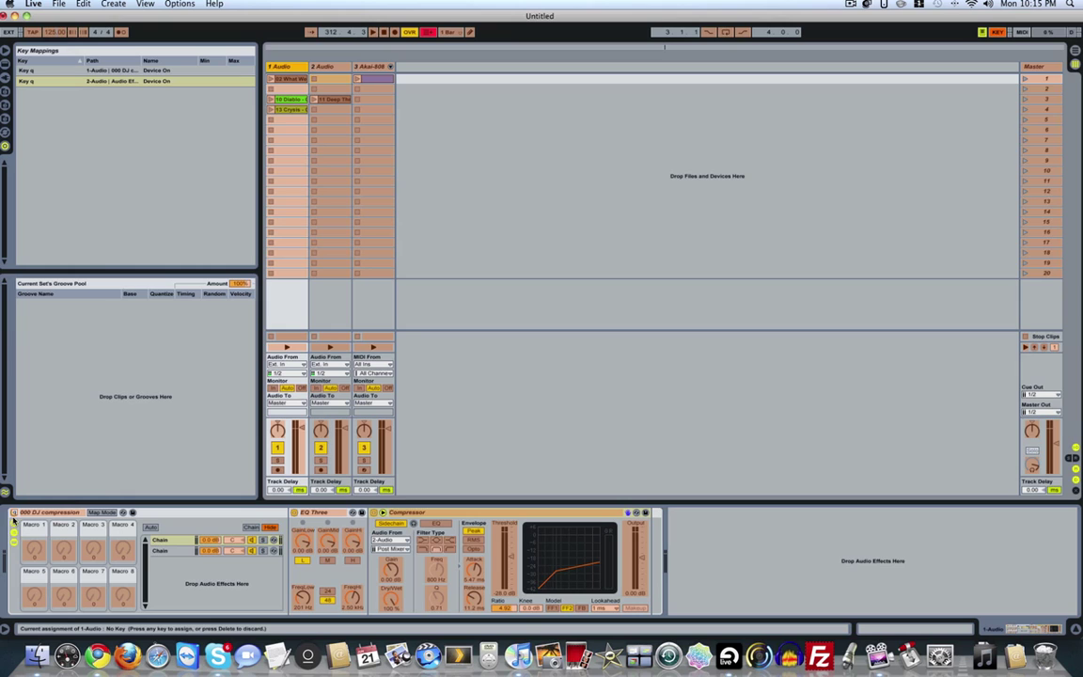
left_click(1000, 33)
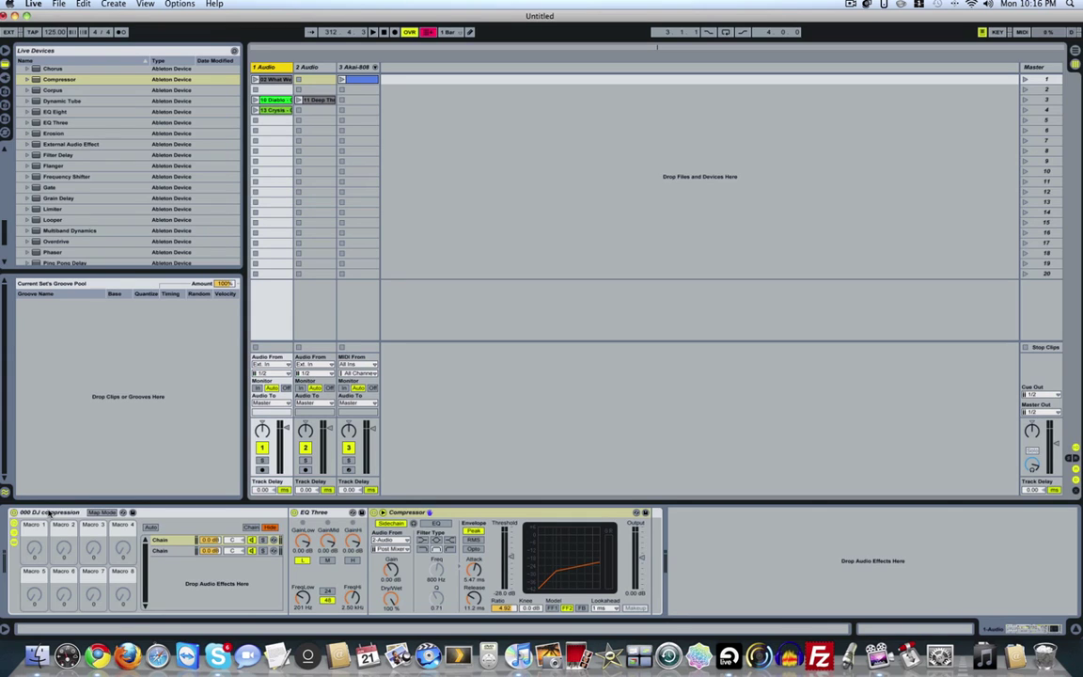
- Review the compression racks on the 2 Audio and 1 Audio tracks
left_click(309, 68)
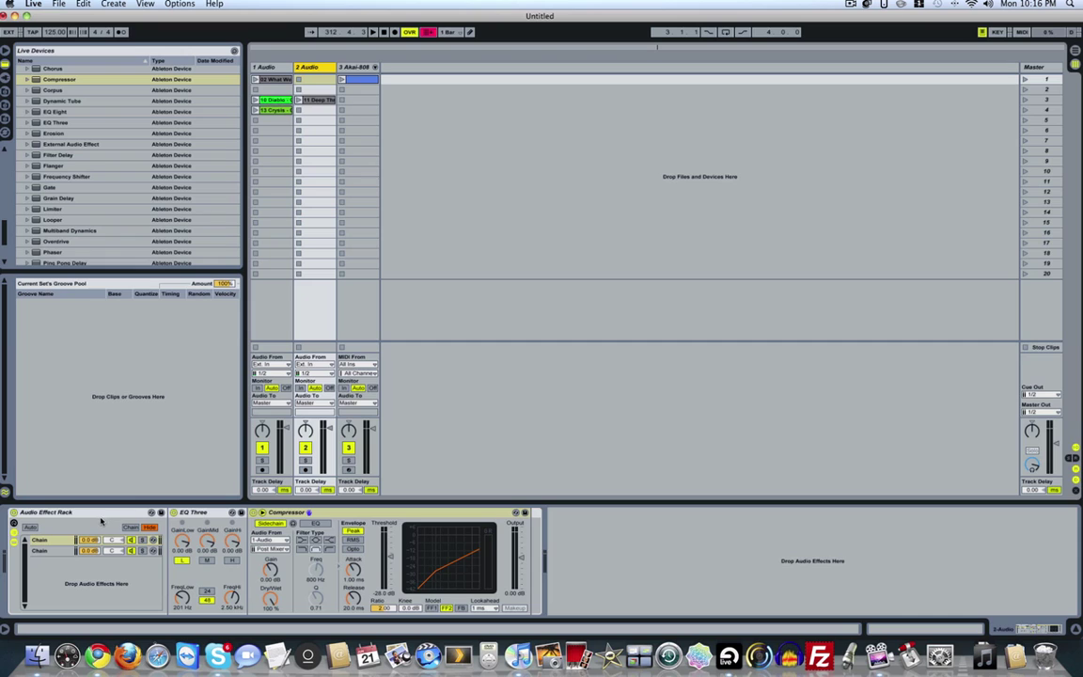
left_click(282, 66)
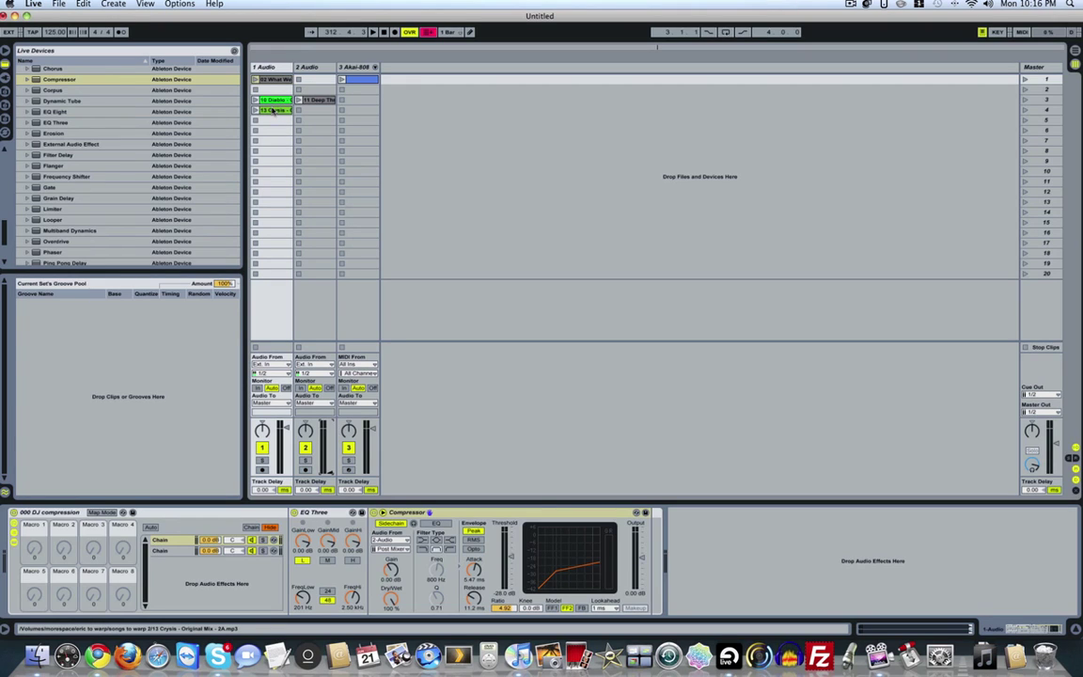
left_click(254, 67)
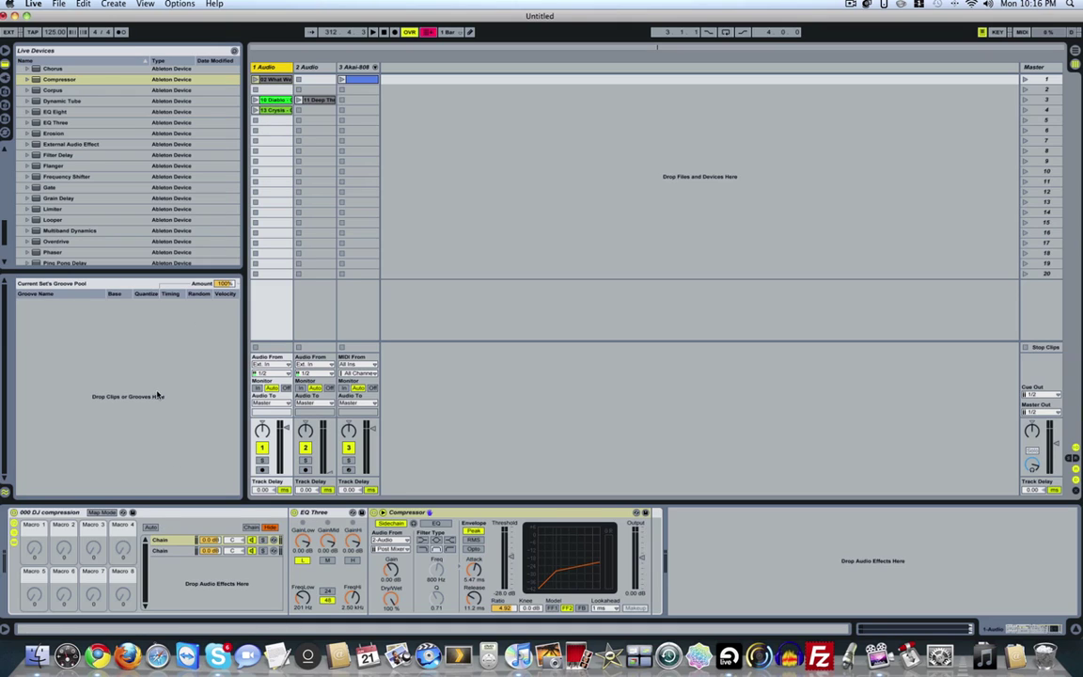
left_click(153, 512)
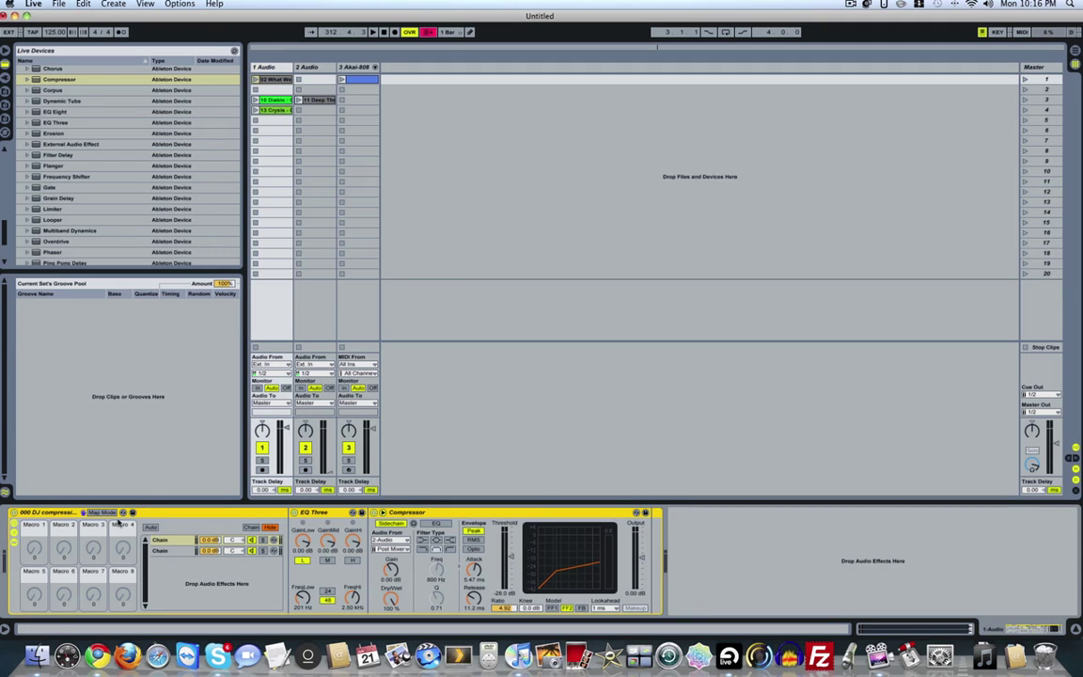
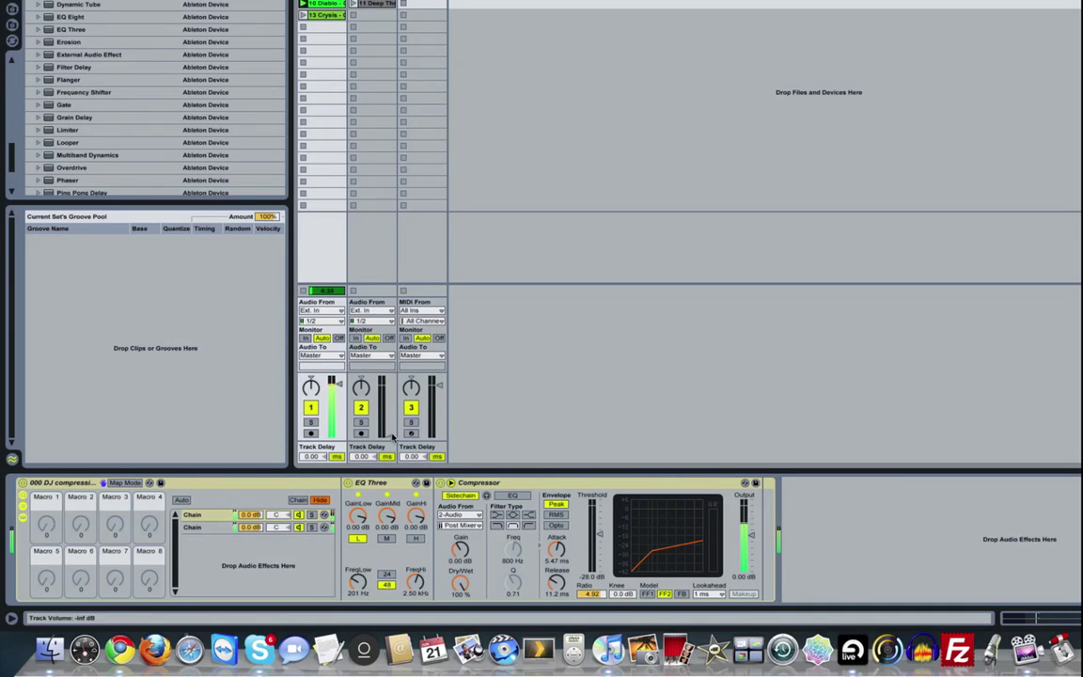
- Launch the 11 Deep clip on the 2 Audio track and fade that track's volume up to full level
left_click_drag(394, 439, 391, 436)
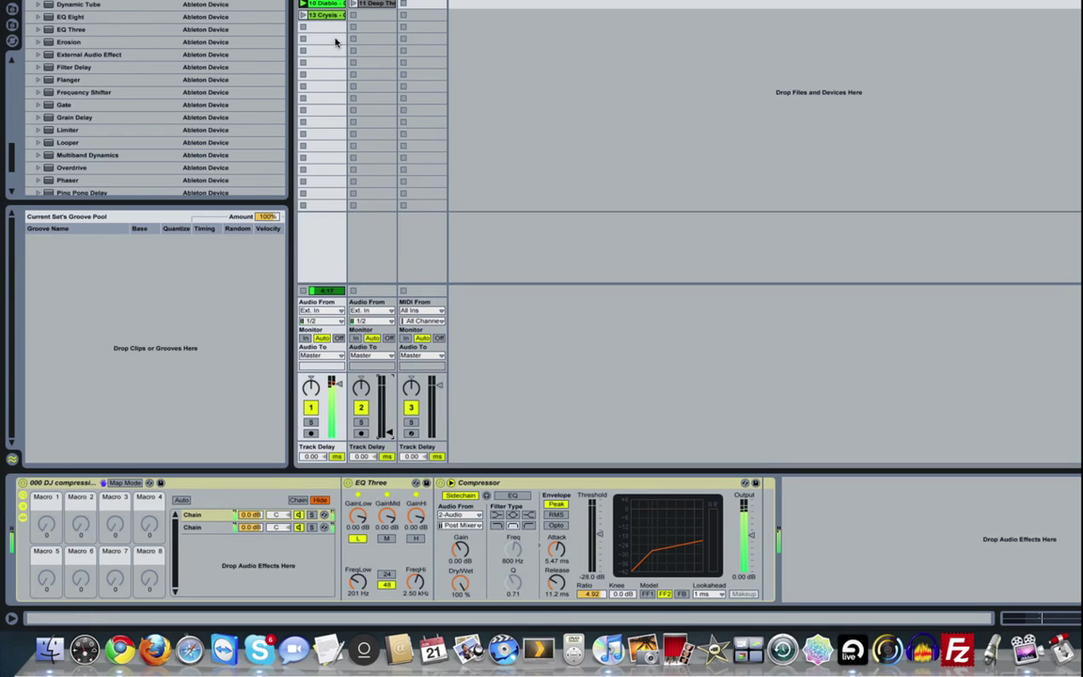
left_click(353, 5)
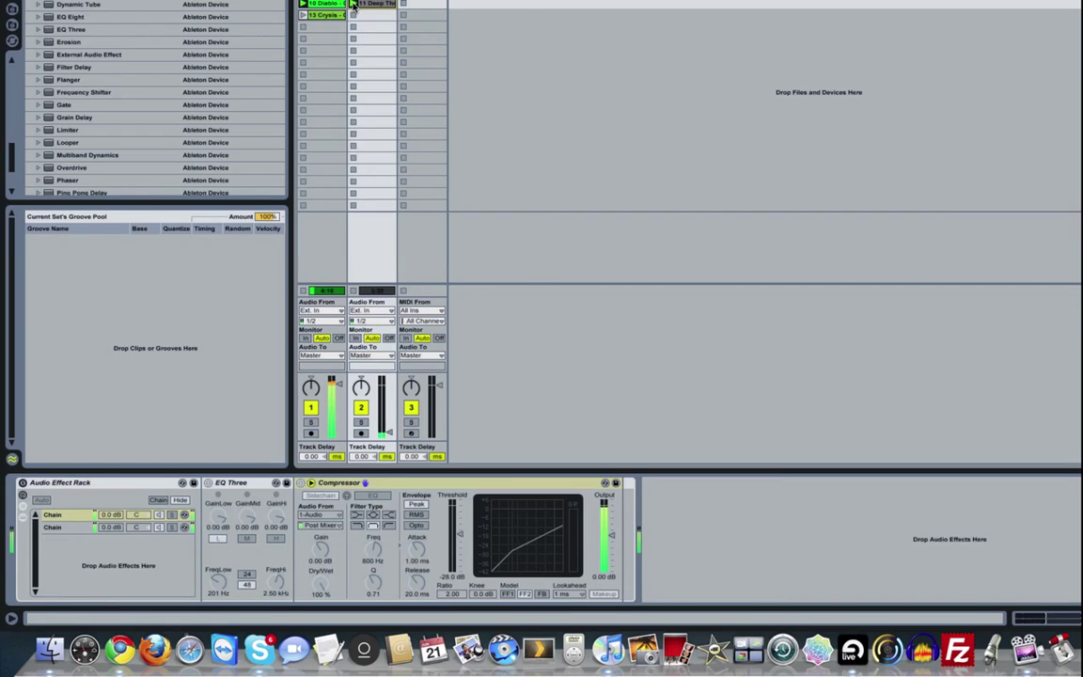
left_click_drag(388, 433, 389, 403)
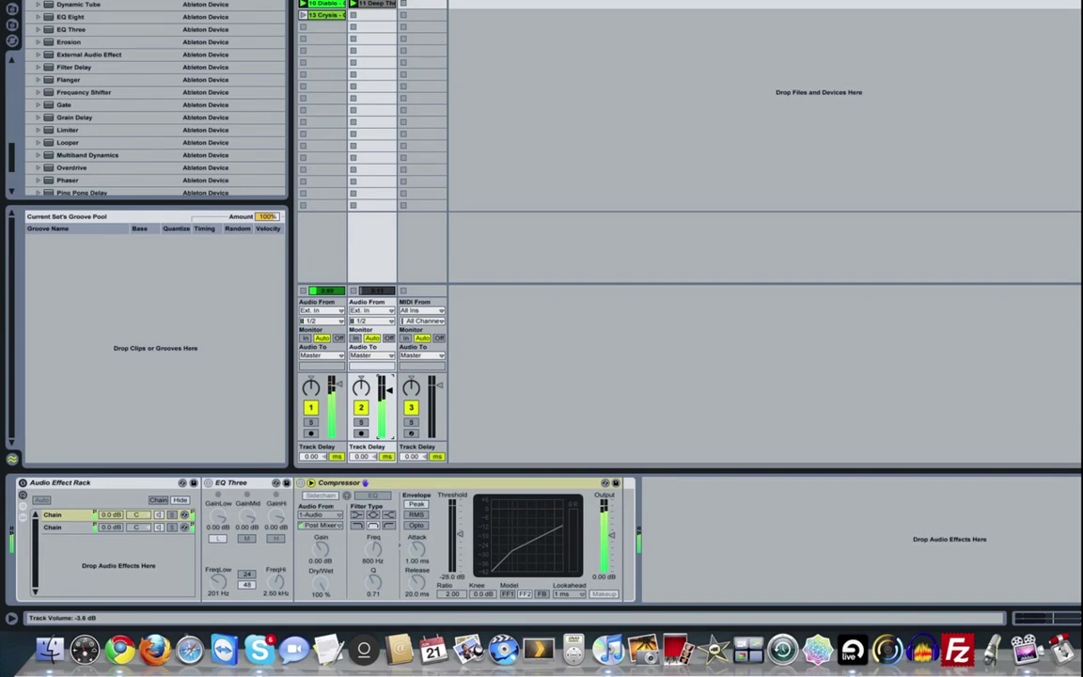
left_click_drag(389, 388, 389, 383)
- Gradually fade the 1 Audio track's volume down to -inf dB, leaving the 2 Audio track at full level
left_click_drag(337, 385, 338, 388)
left_click(385, 387)
left_click_drag(336, 390, 336, 392)
left_click_drag(338, 399, 339, 434)
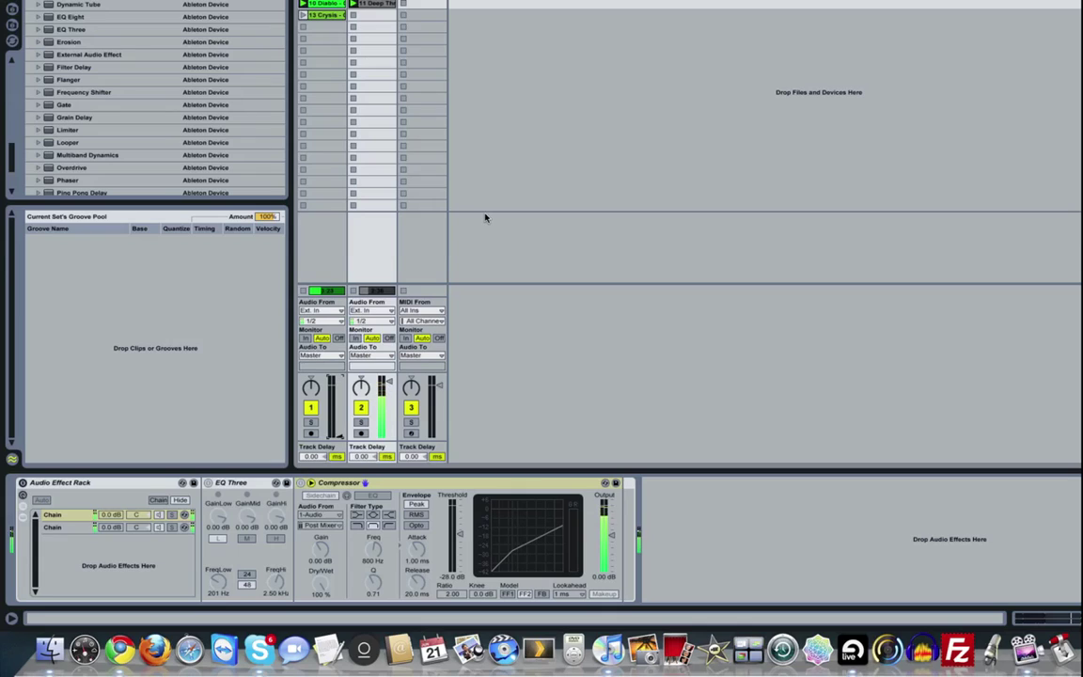
- Turn on the 2 Audio track's Audio Effect Rack, and bring in the 13 Crysis clip on 1 Audio at -29.0 dB
left_click(23, 482)
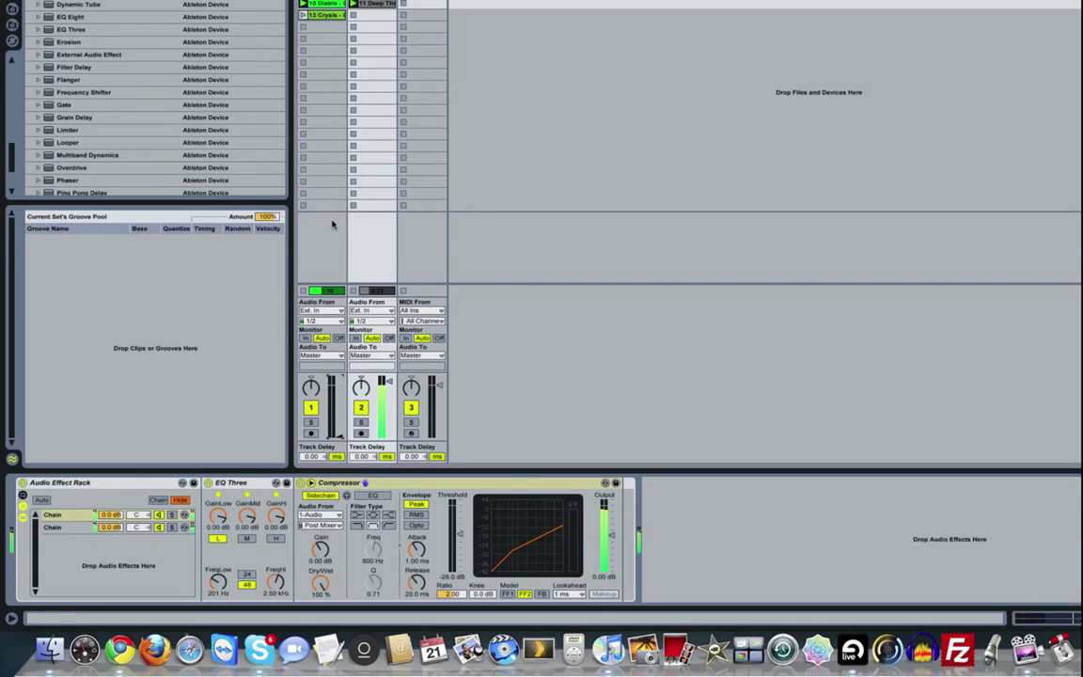
left_click(311, 16)
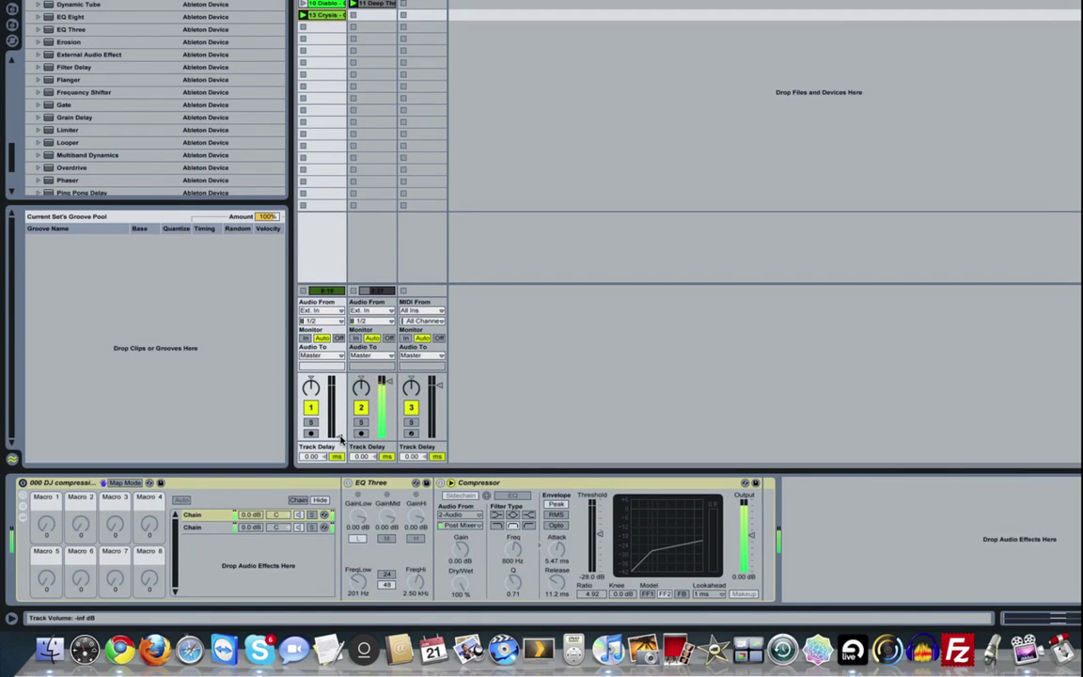
left_click_drag(341, 438, 339, 421)
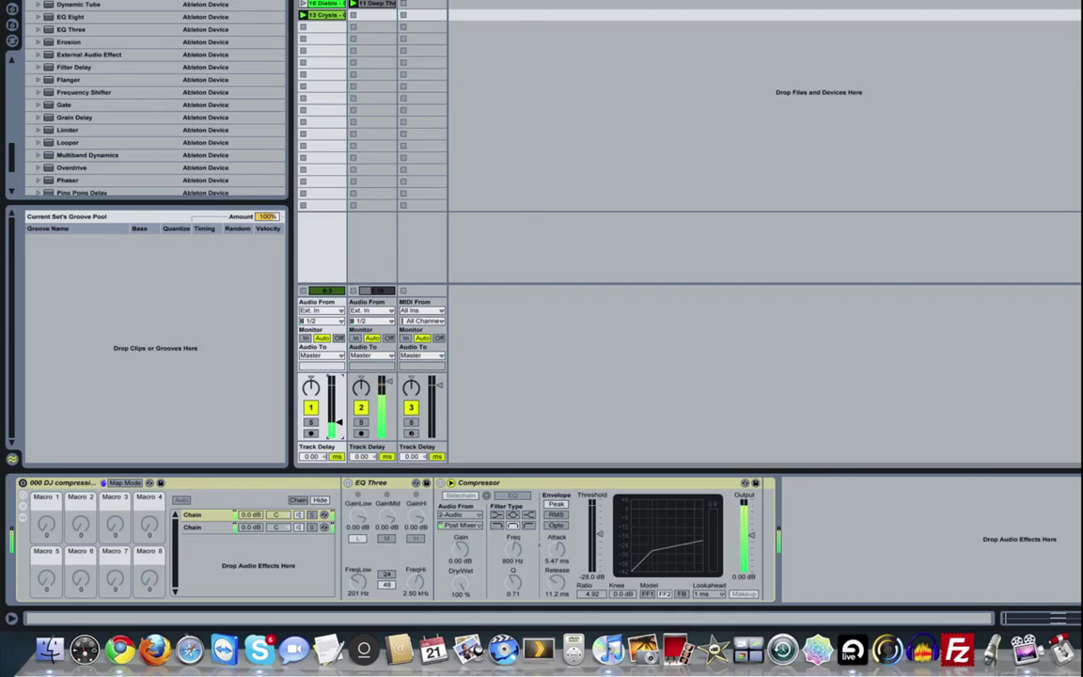
- With the 2 Audio rack displayed, crossfade by raising 1 Audio to full level and lowering 2 Audio to -64.0 dB
left_click(350, 355)
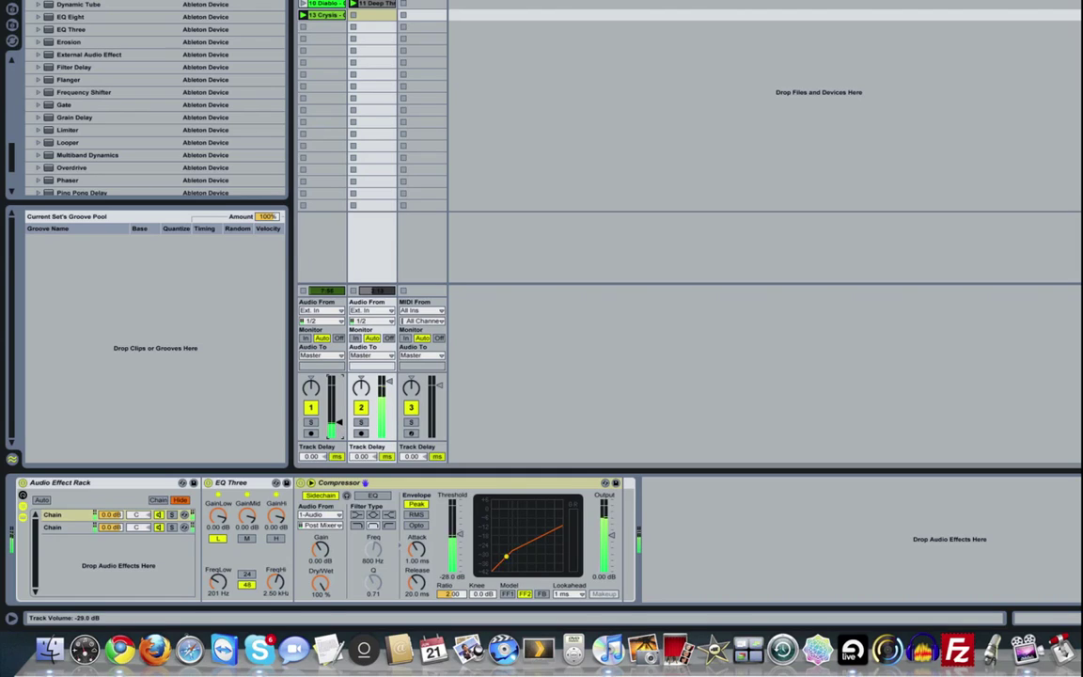
left_click_drag(340, 420, 339, 390)
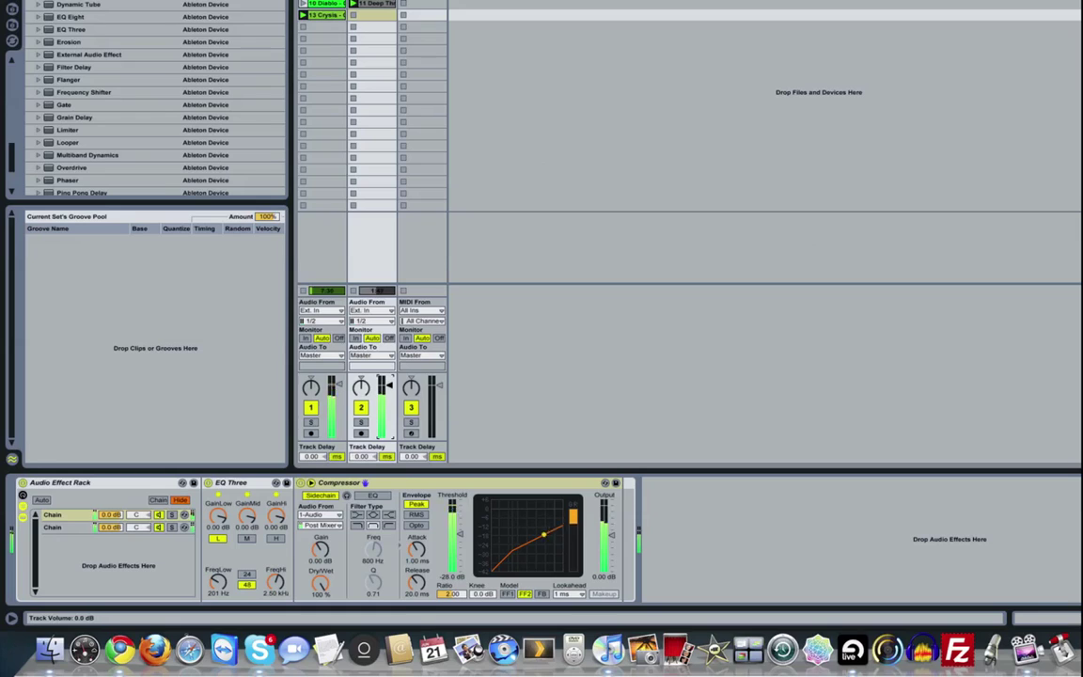
left_click_drag(389, 384, 390, 387)
left_click_drag(385, 395, 393, 434)
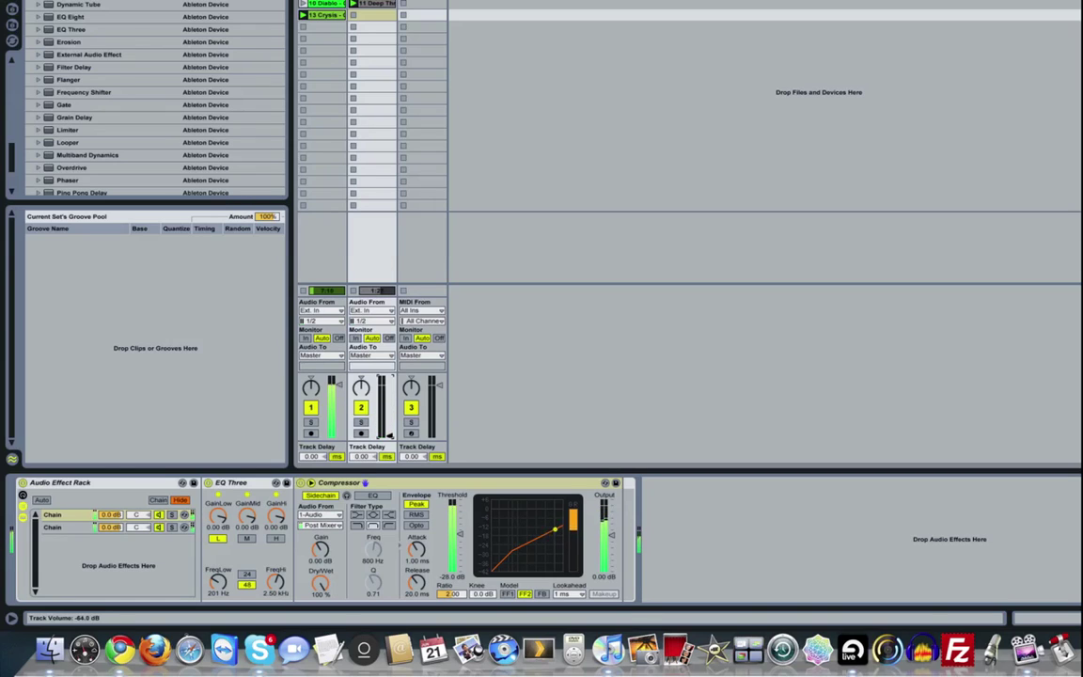